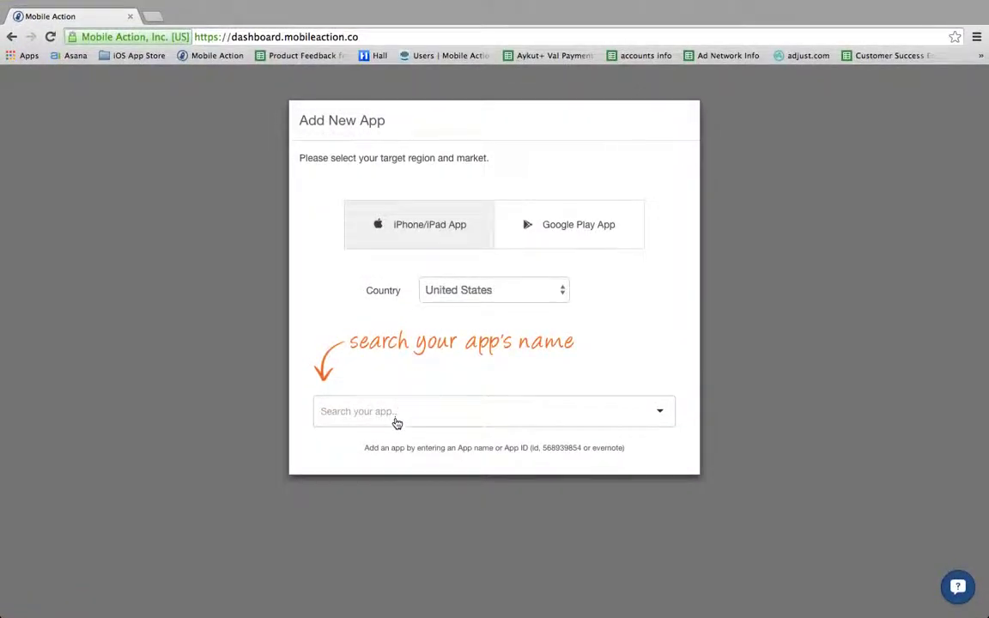
Step: Search for Uber and add the Uber (Travel) iPhone app for the United States
left_click(396, 418)
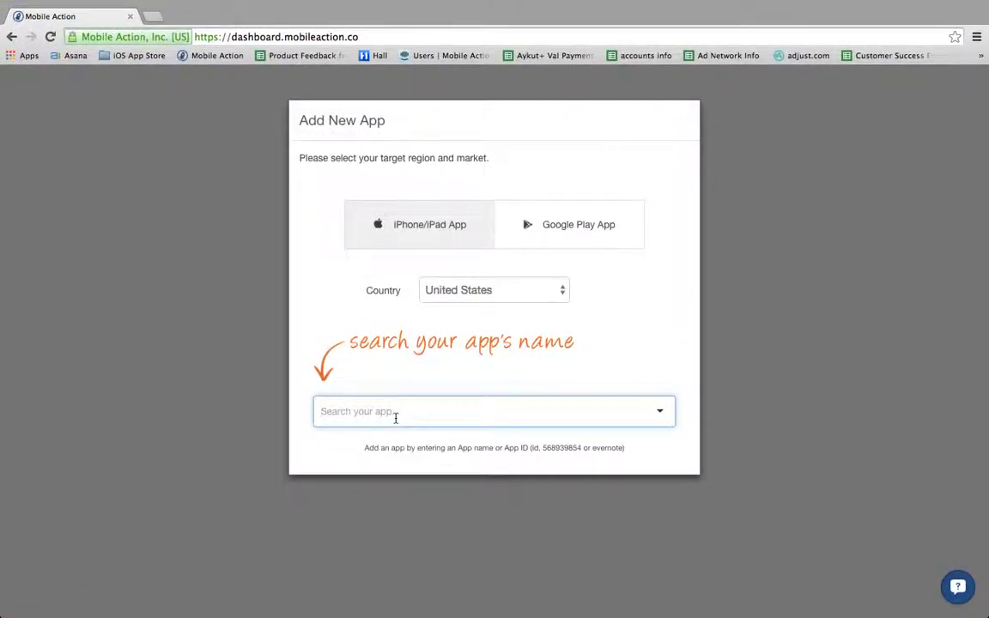
type("uber")
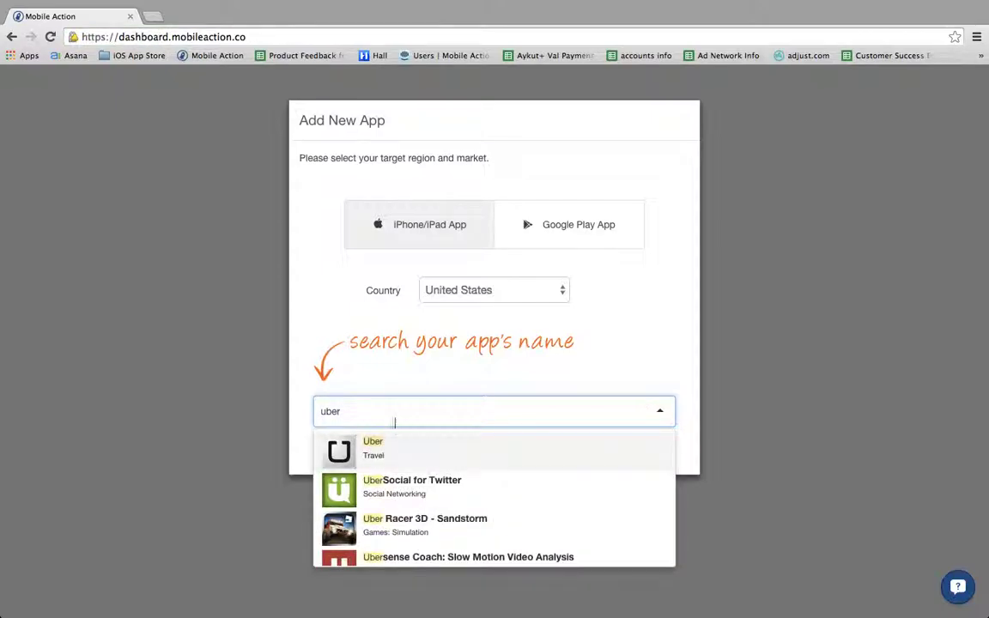
left_click(402, 446)
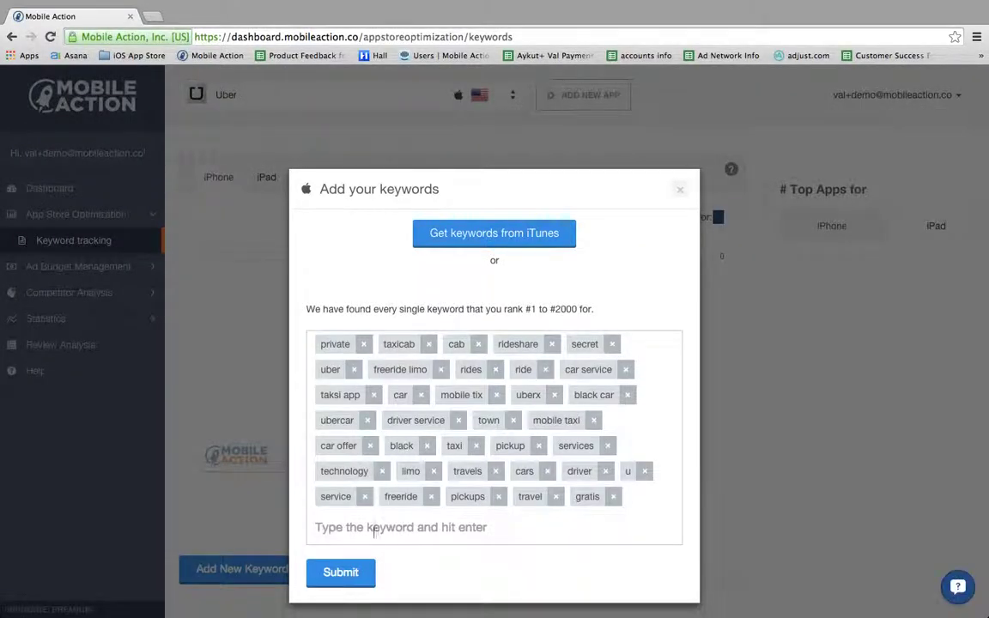
Step: Submit Uber's suggested keywords, such as cab and uberx, for tracking and expand Competitor Analysis
left_click(340, 572)
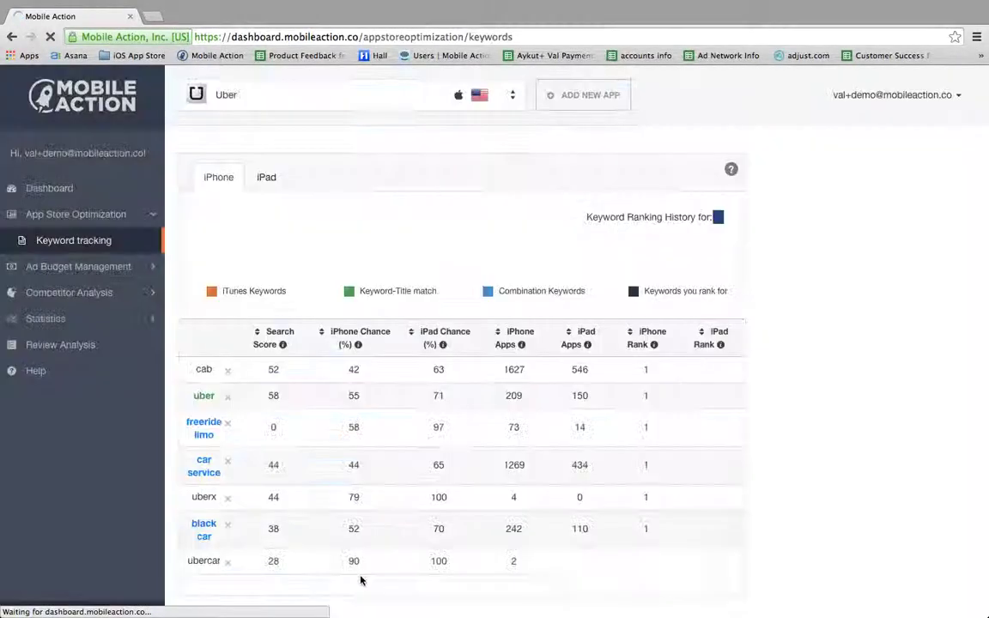
scroll(360, 581, "down", 2)
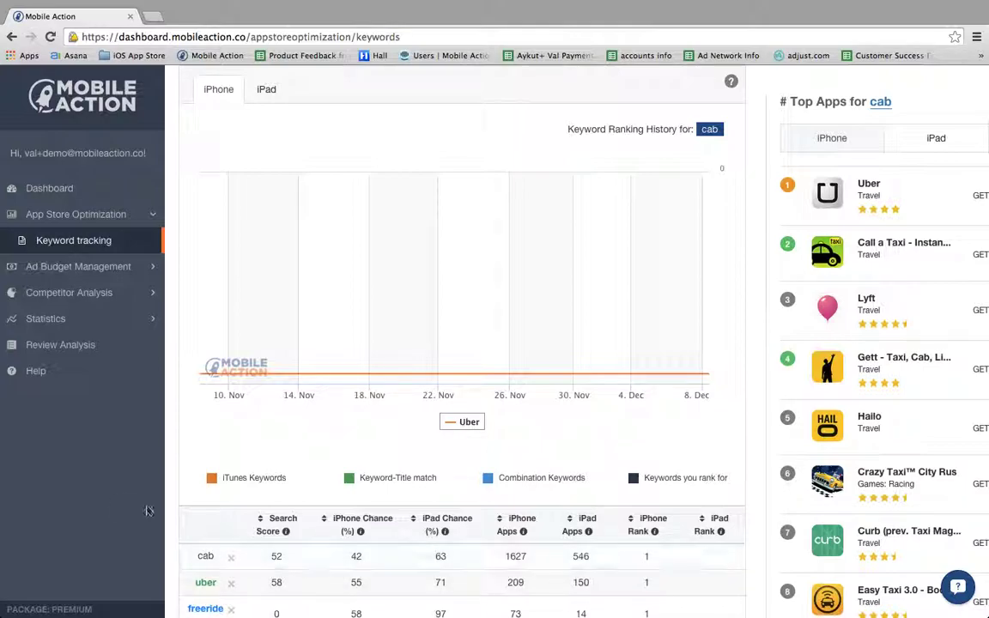
left_click(78, 293)
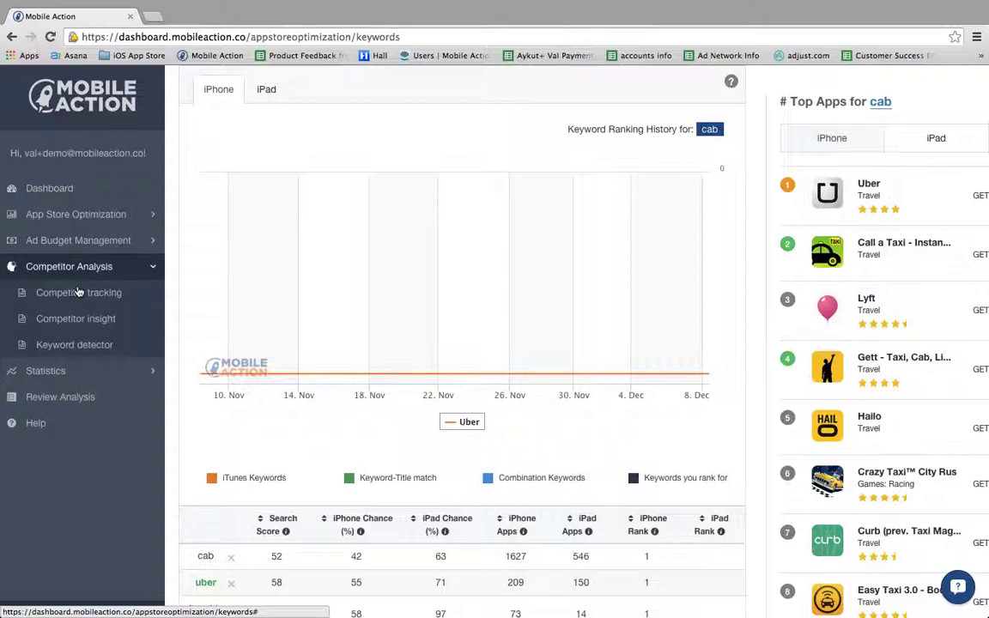
Step: In Uber's competitor tracker, find Lyft further down the list and track it
left_click(79, 294)
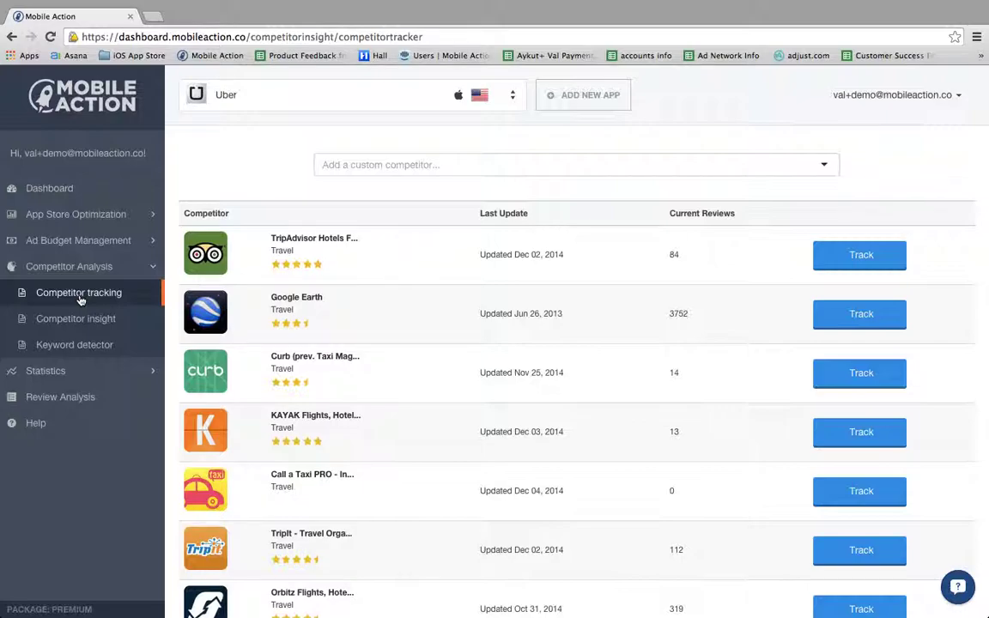
scroll(567, 344, "down", 5)
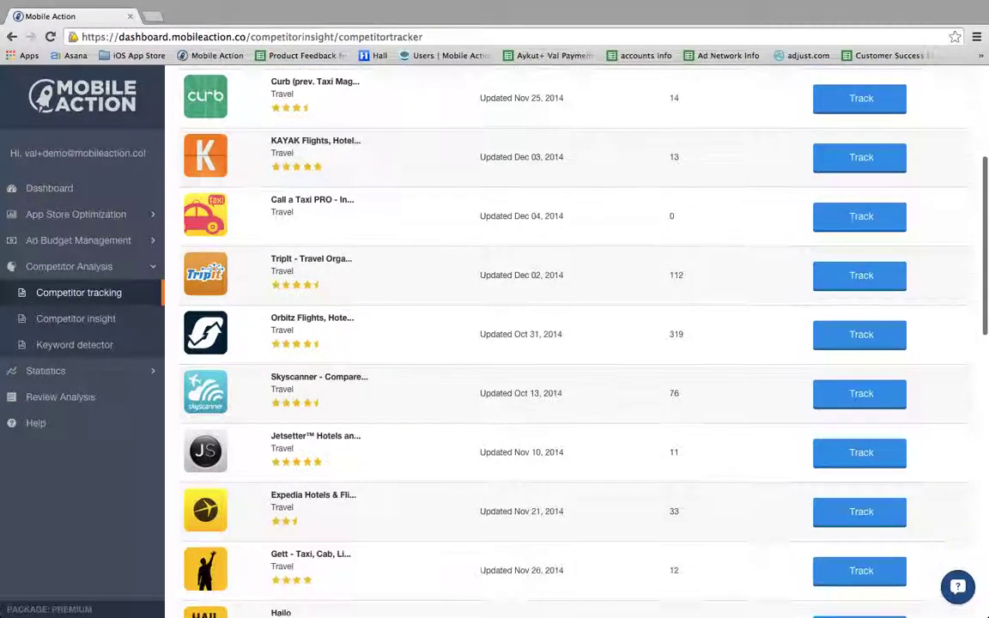
scroll(567, 344, "down", 5)
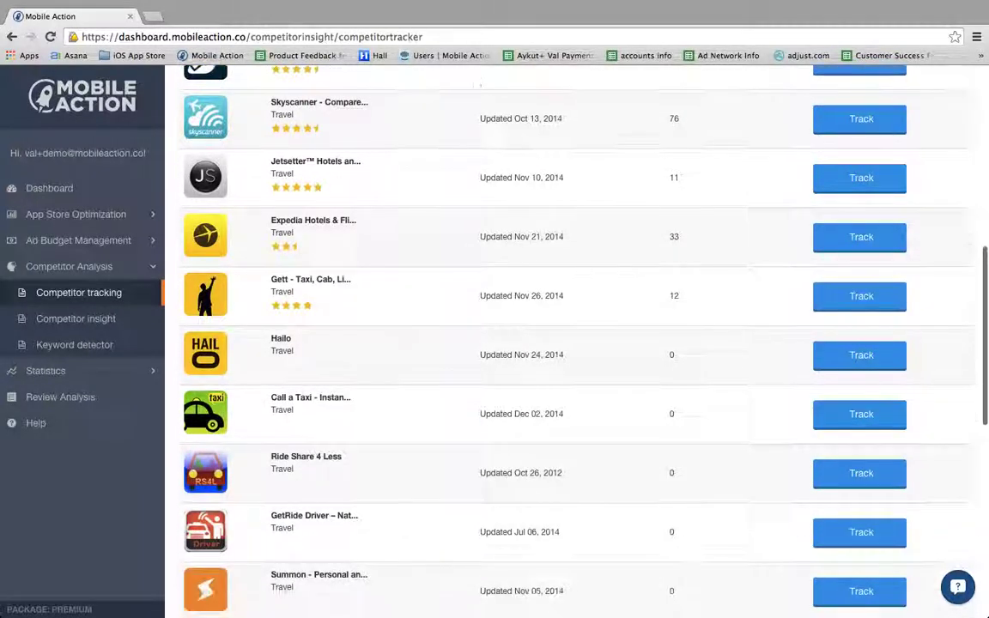
scroll(601, 355, "down", 4)
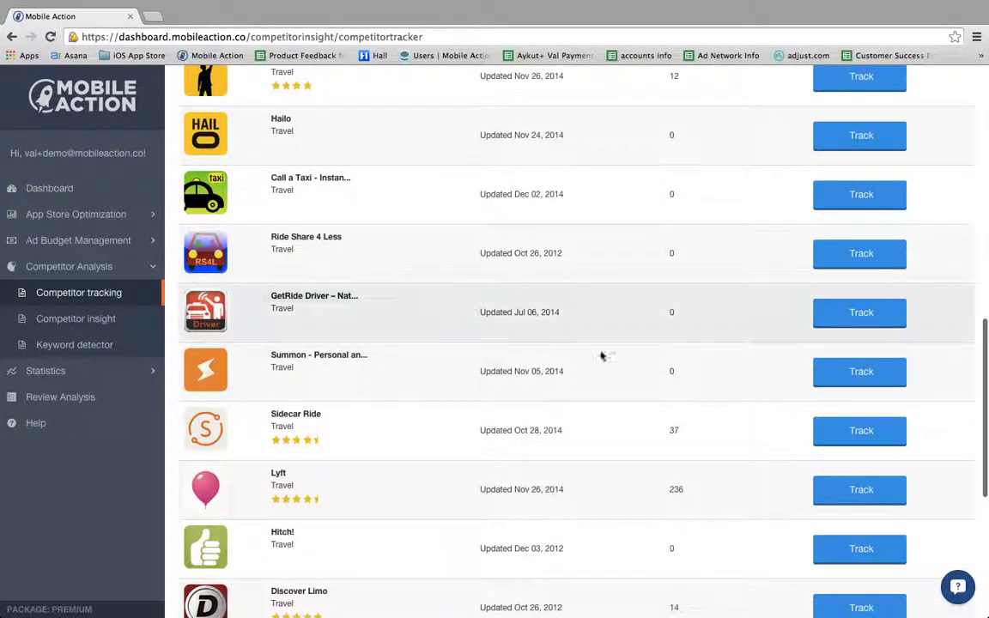
left_click(885, 491)
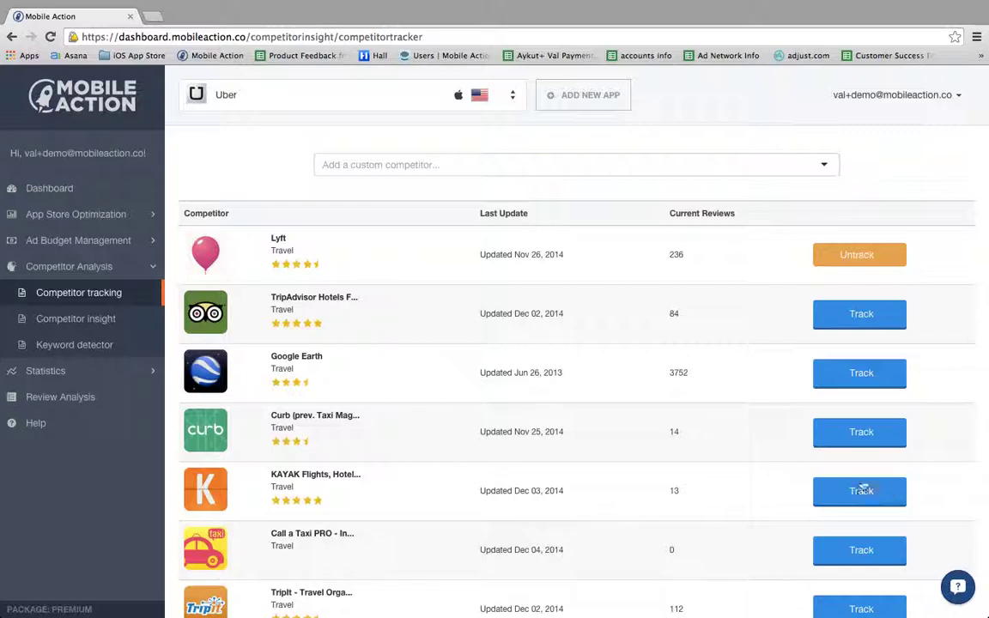
Step: Review Lyft's Competitor insight keyword rankings and its probable competitors, including Curb and Uber
left_click(99, 320)
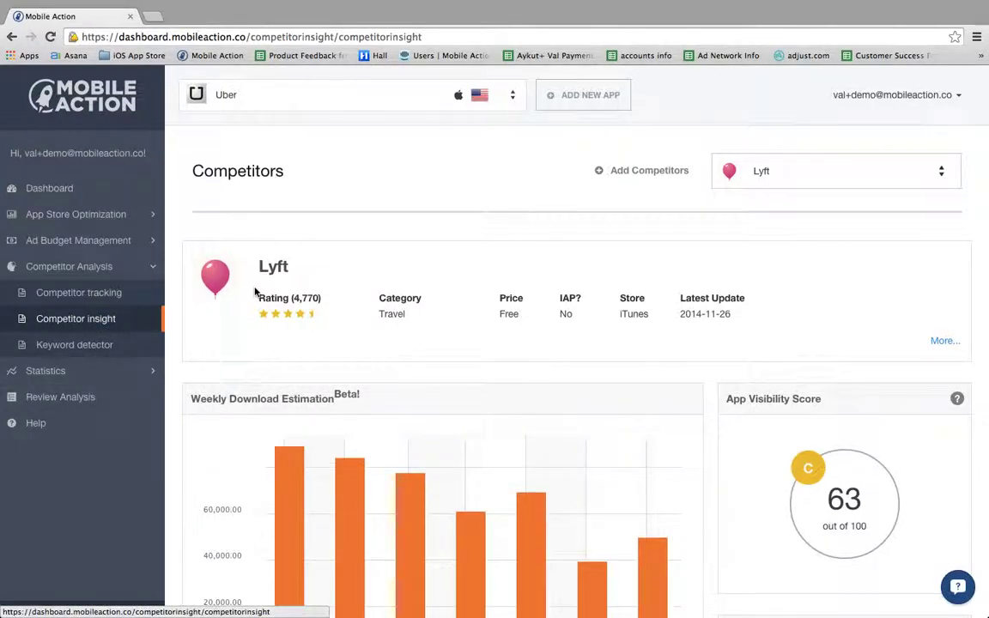
scroll(227, 262, "down", 3)
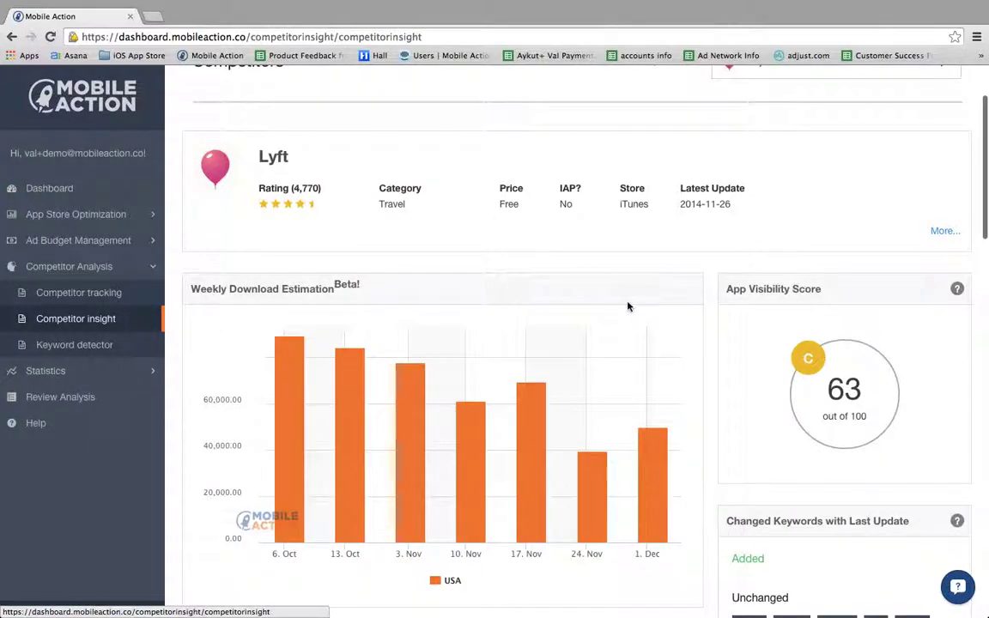
mouse_move(461, 525)
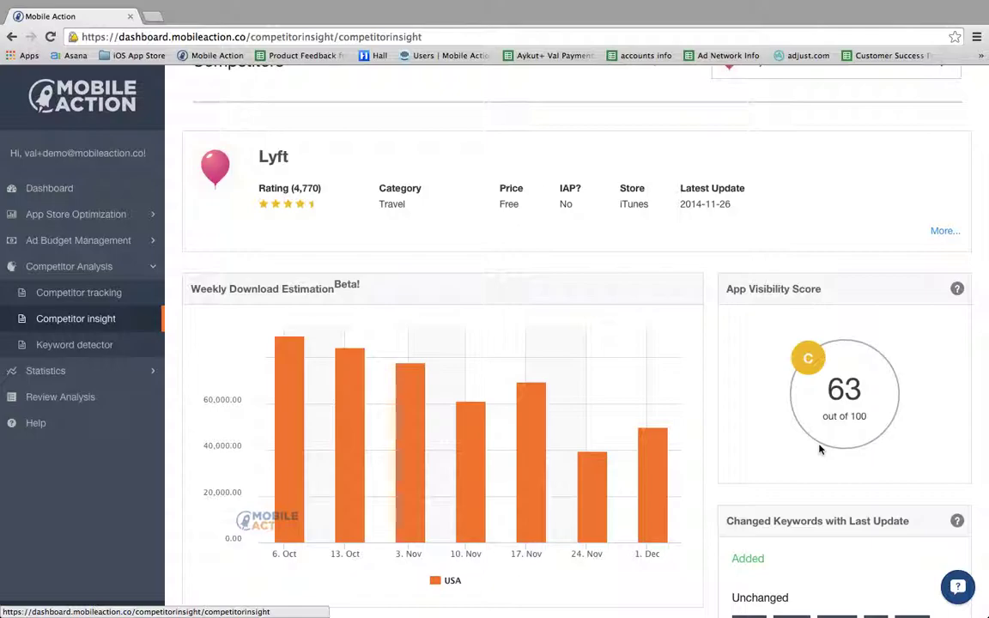
scroll(820, 448, "down", 5)
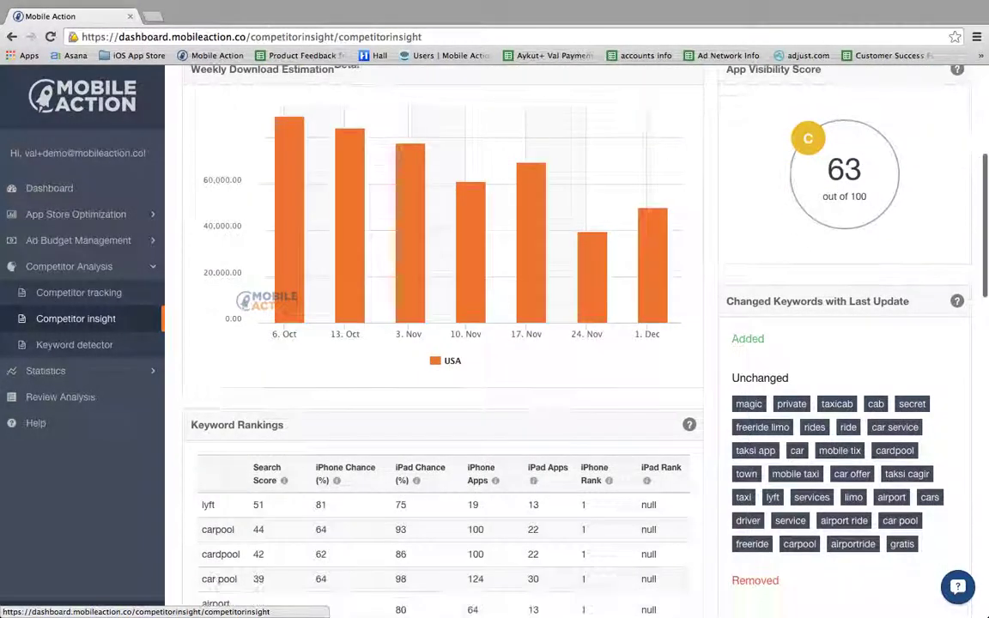
scroll(758, 185, "down", 3)
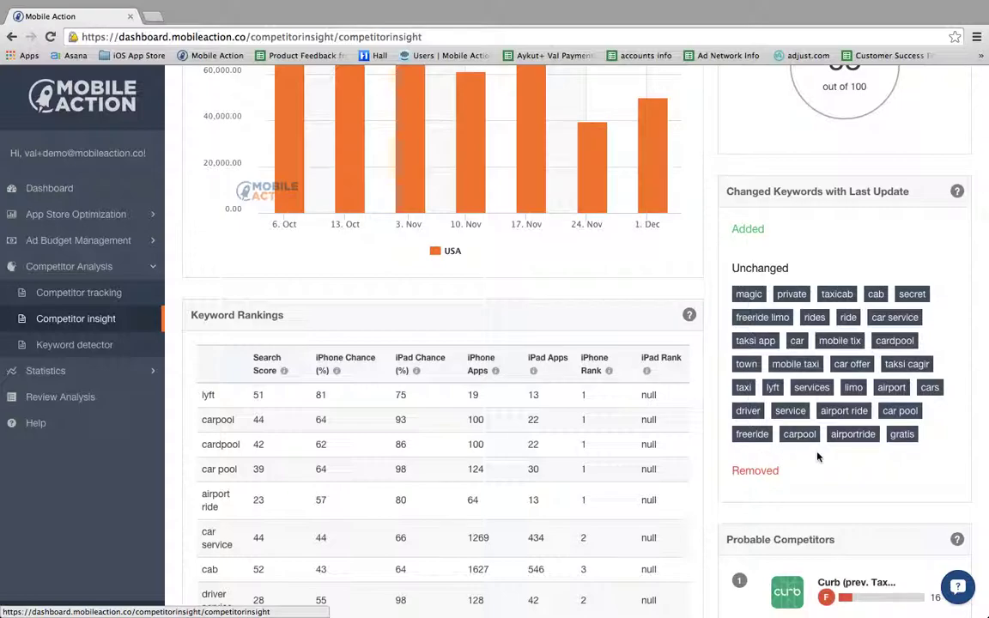
scroll(818, 456, "down", 3)
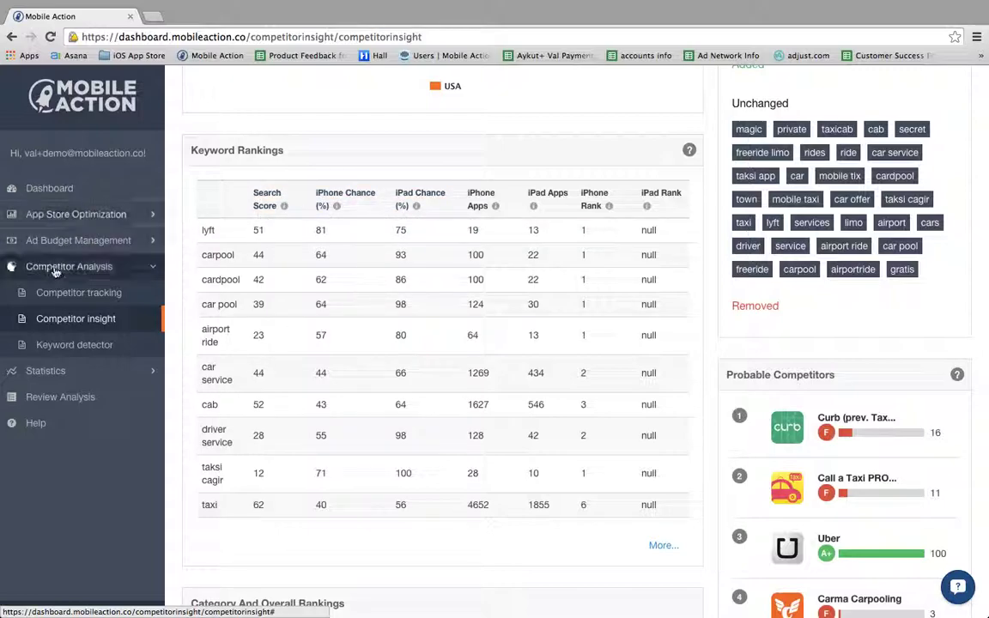
Step: On the Competitor tracking page, add Sidecar Ride as a custom competitor for Uber
left_click(73, 296)
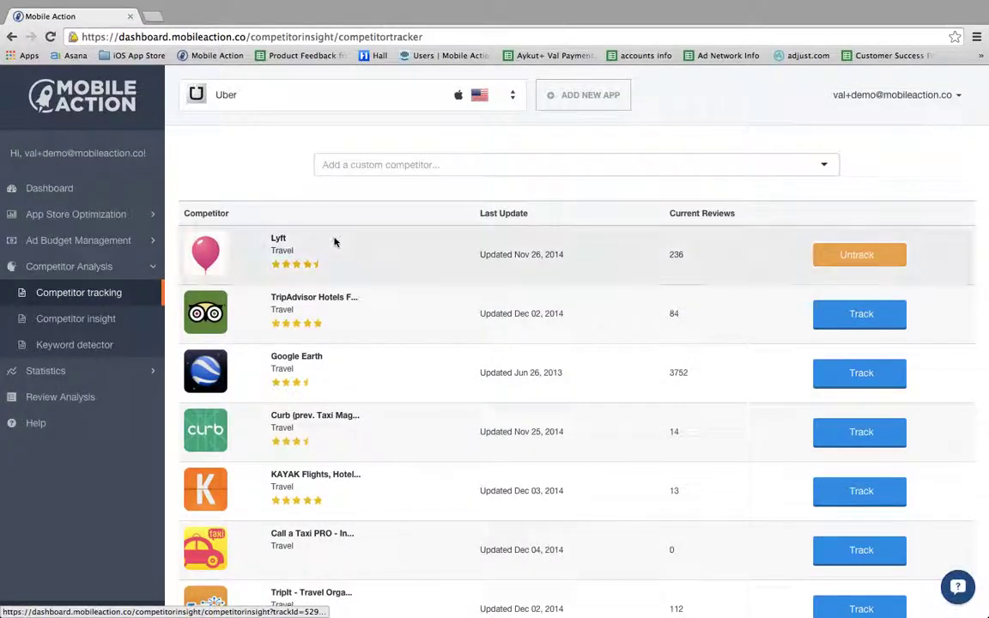
left_click(387, 166)
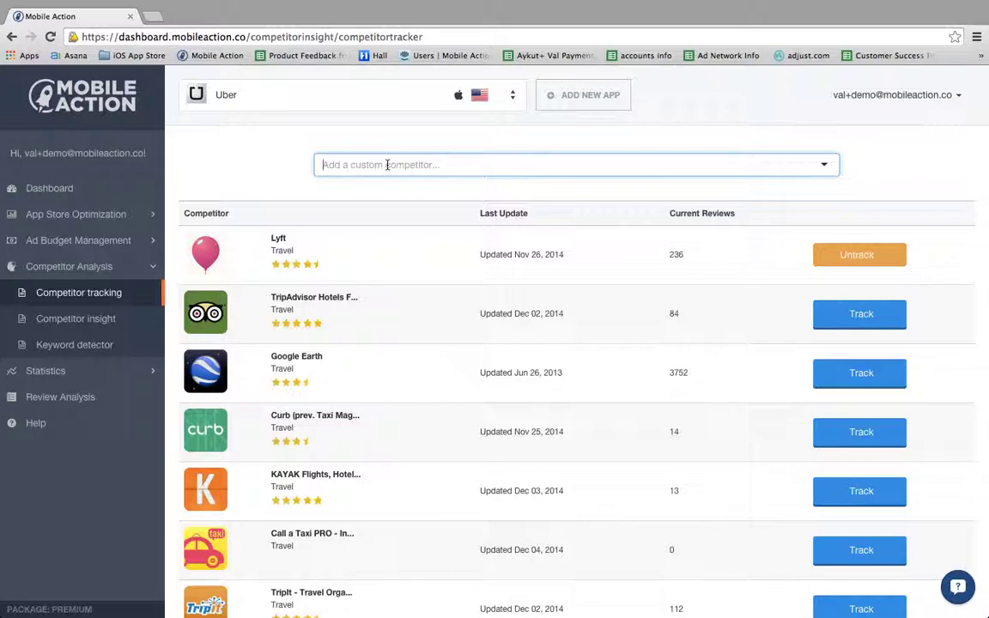
type("sidecar")
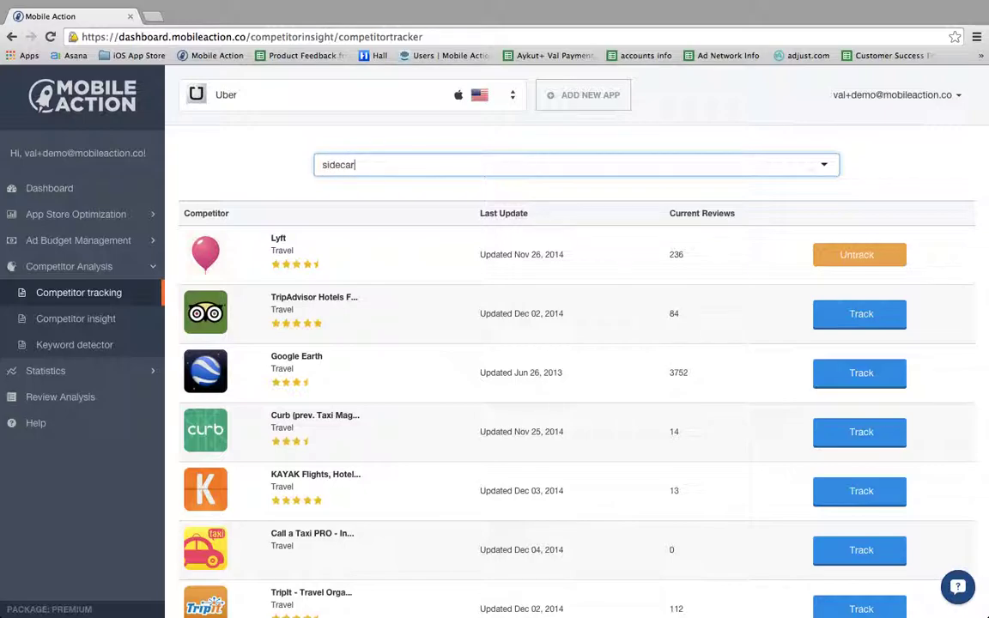
left_click(366, 284)
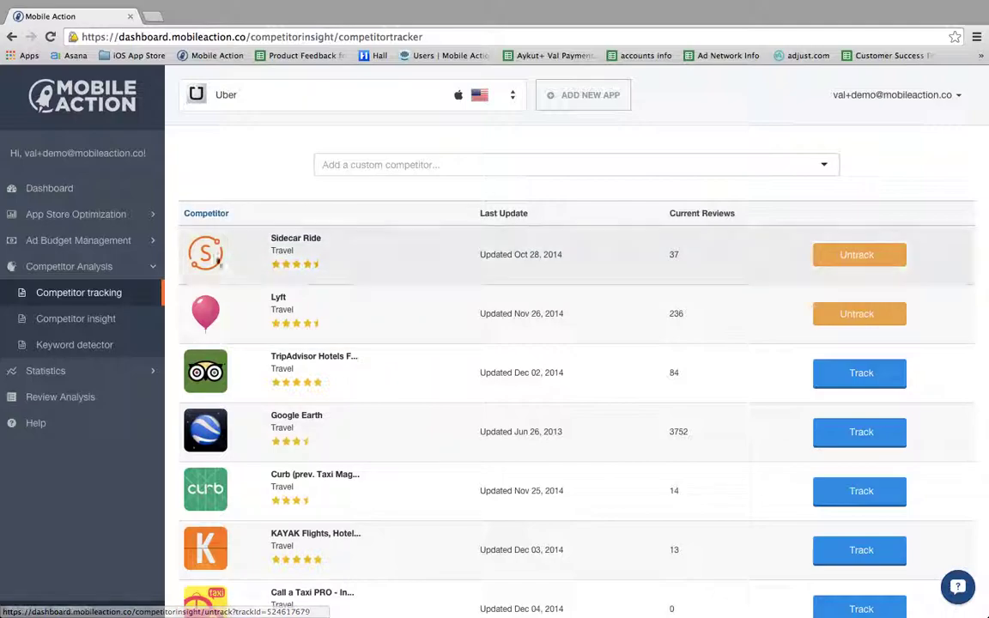
Step: Switch the Competitor insight report to Sidecar Ride, showing its App Visibility Score of 34
left_click(119, 319)
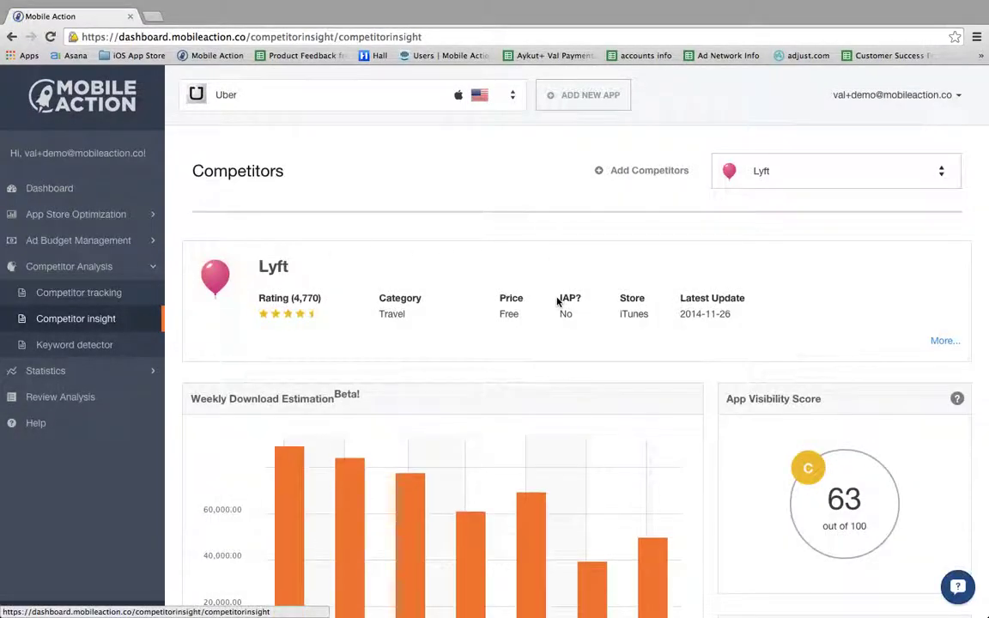
left_click(942, 171)
left_click(872, 248)
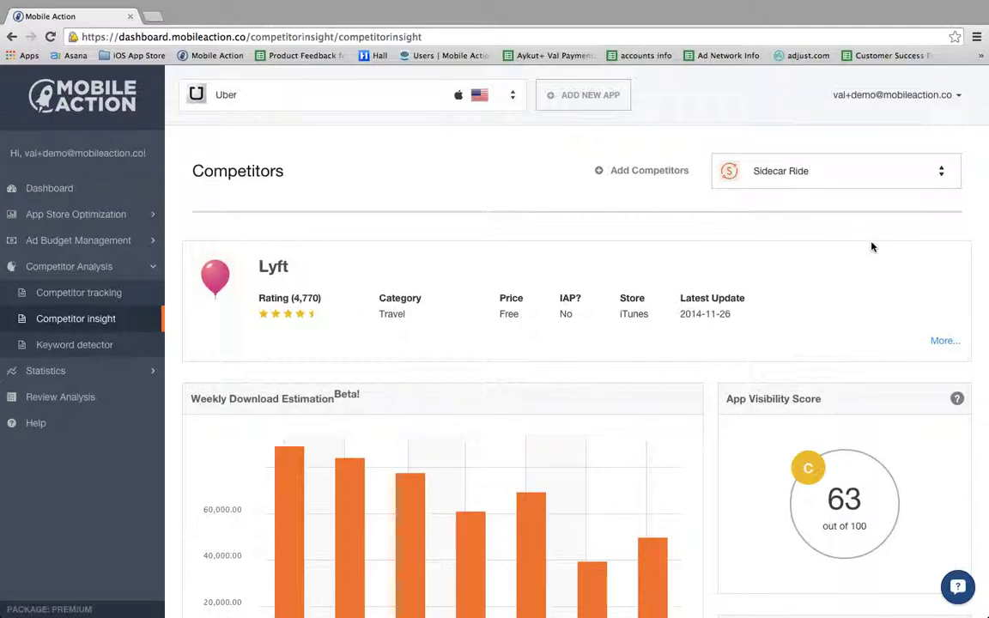
left_click(942, 171)
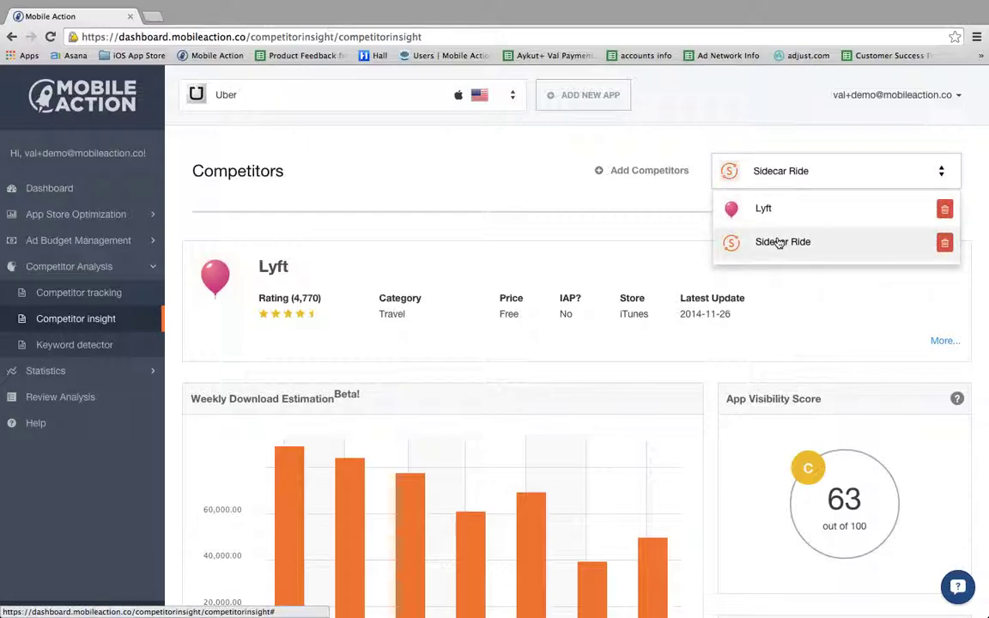
left_click(779, 243)
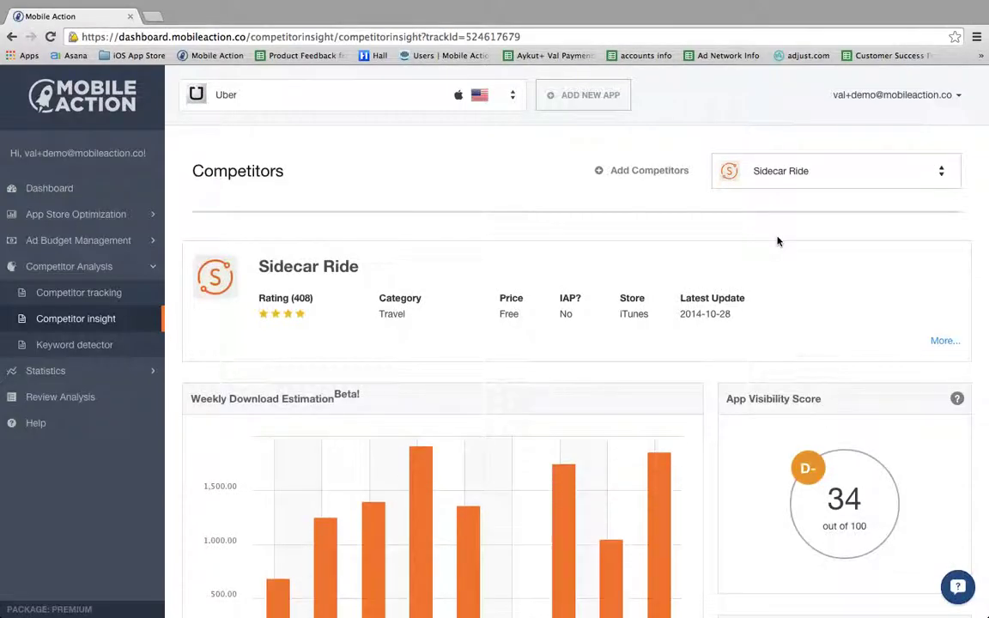
Step: Delete Sidecar Ride from the competitor list and return to the tracker, where Lyft is listed first
left_click(942, 172)
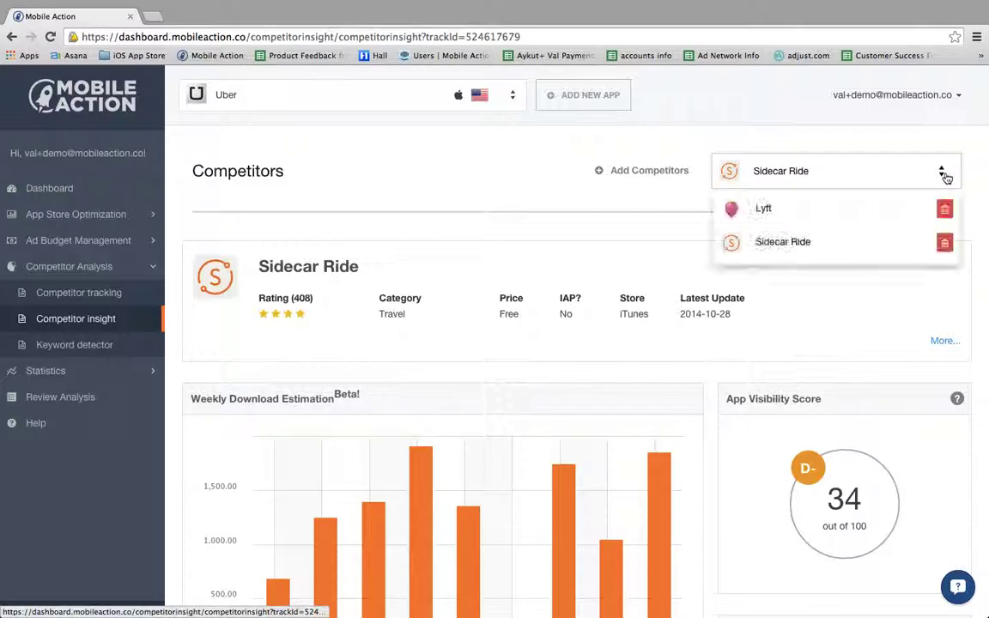
left_click(946, 244)
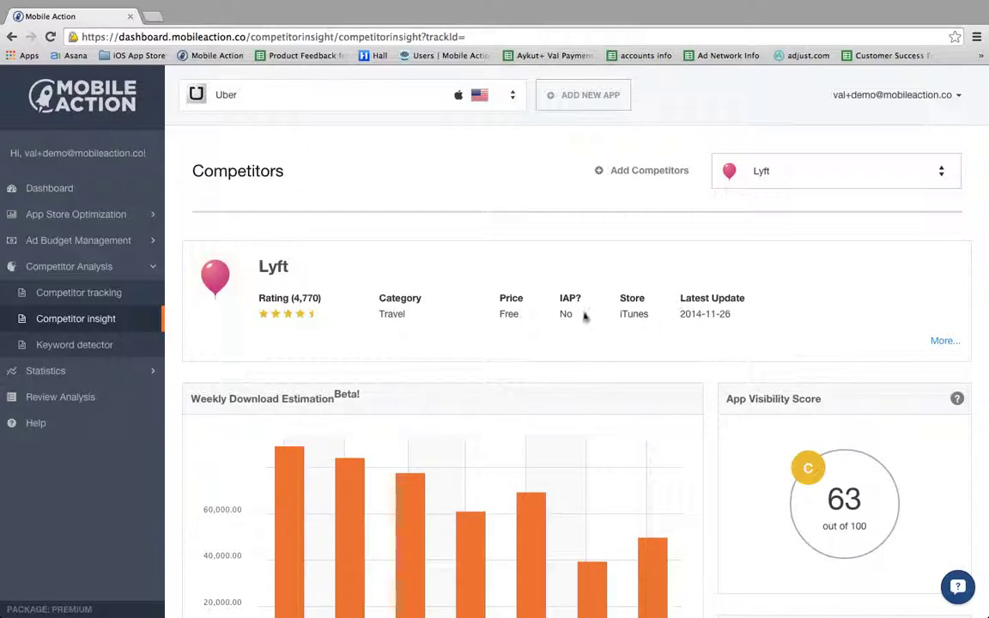
left_click(121, 292)
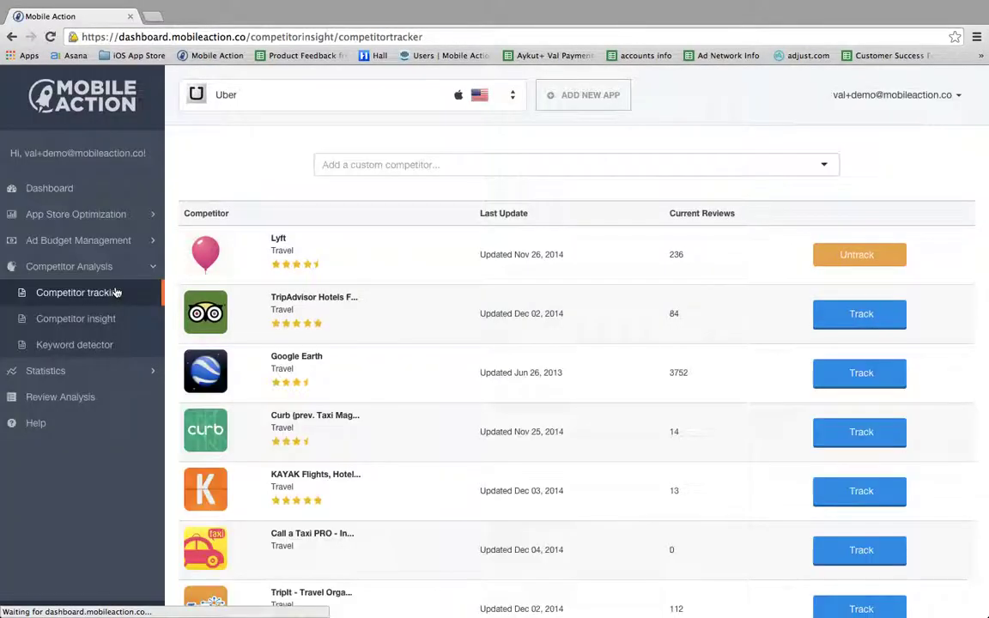
scroll(310, 273, "down", 4)
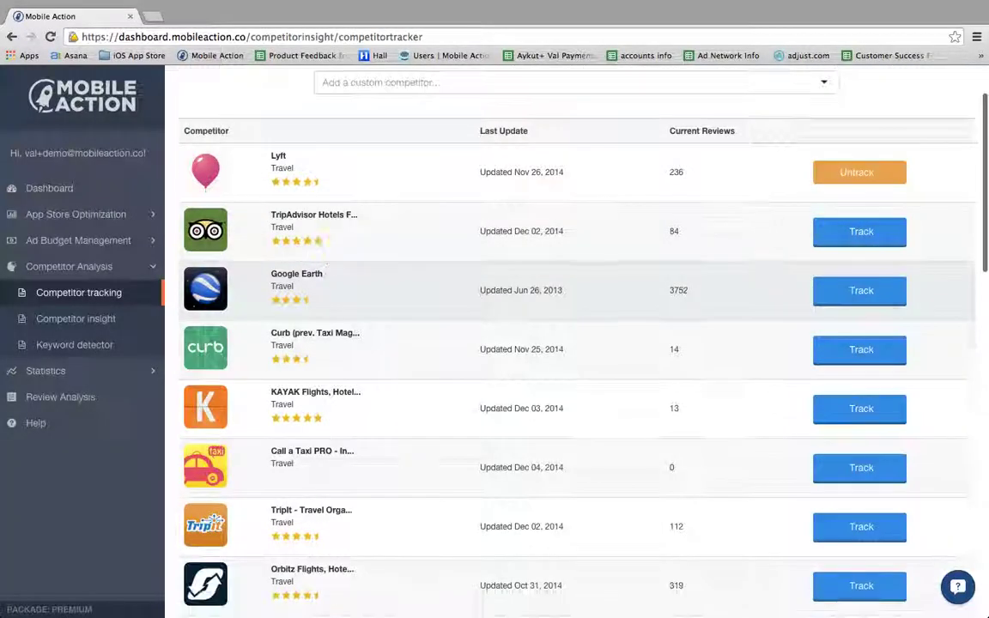
scroll(327, 275, "down", 7)
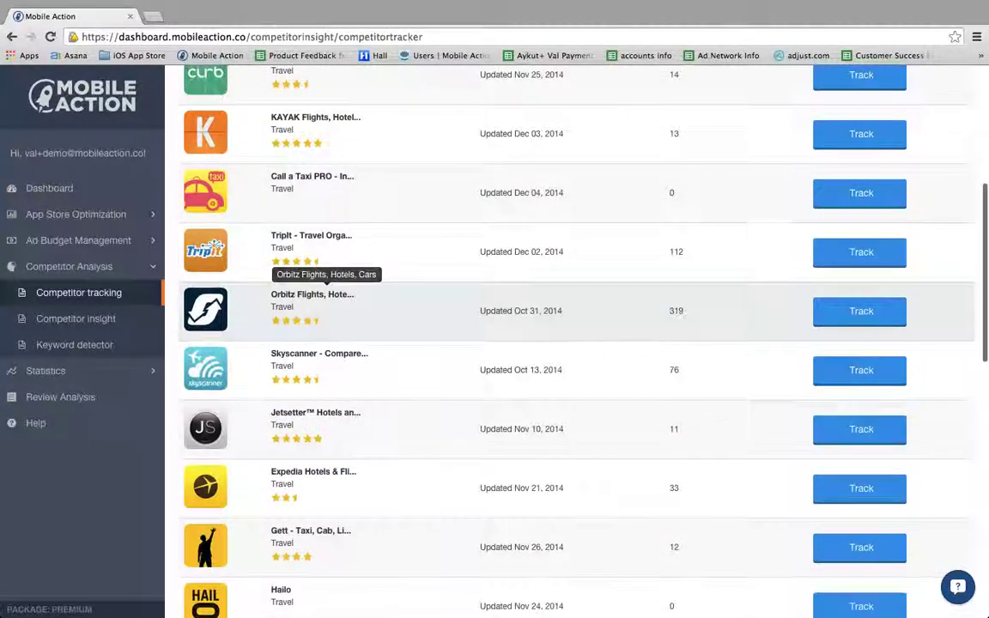
scroll(283, 283, "down", 6)
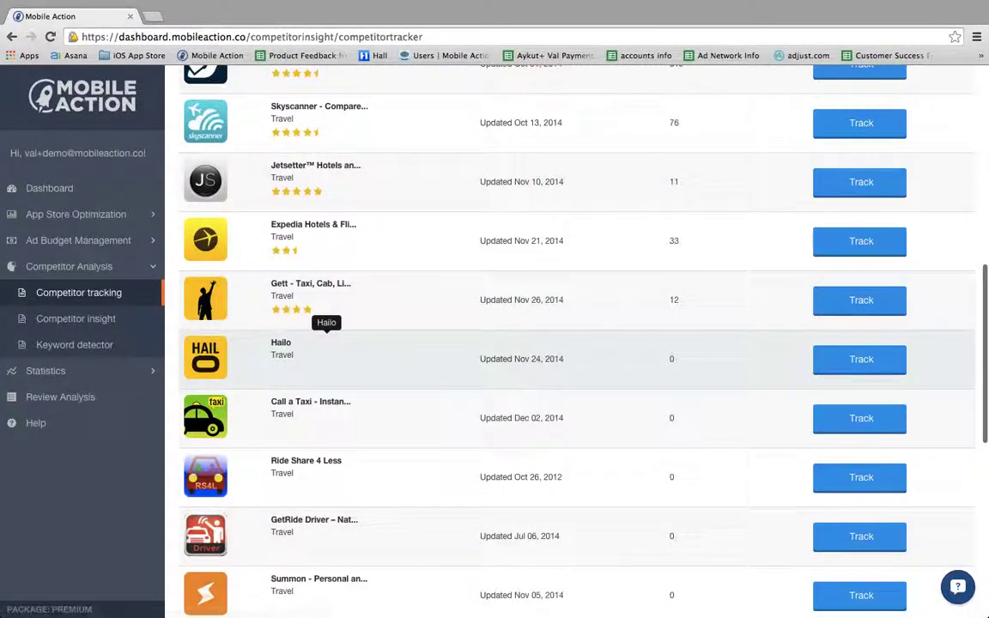
scroll(313, 335, "down", 3)
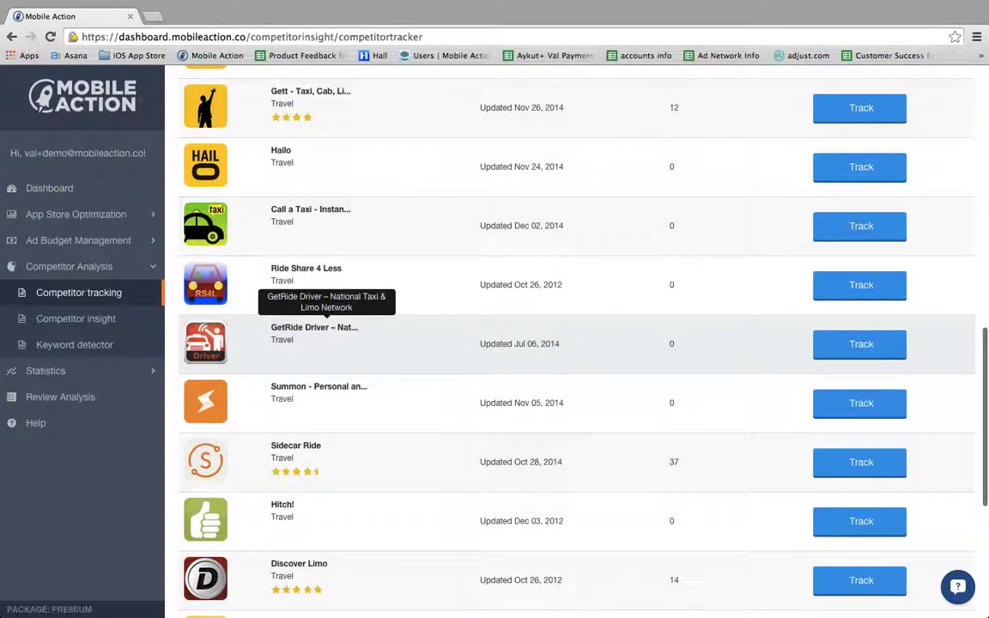